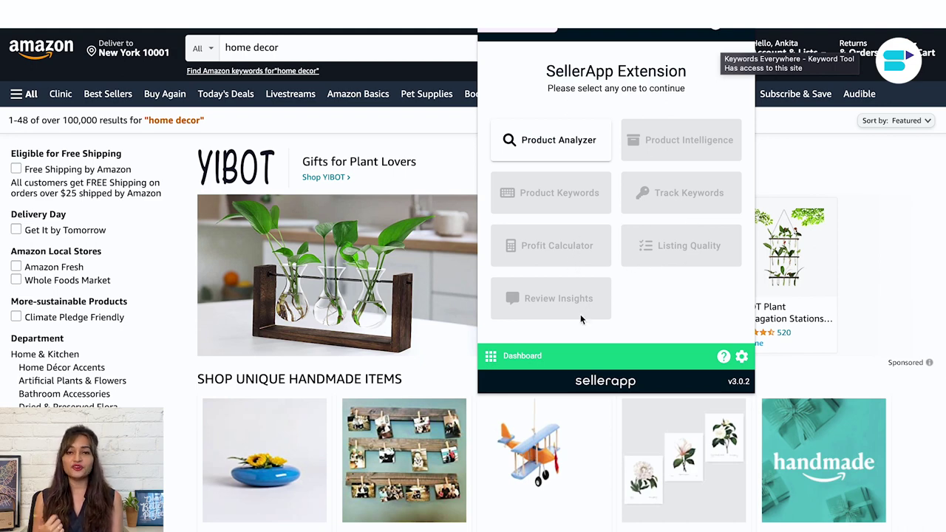
# Review the home decor Product Analyzer table across its columns, then close the overlay
pyautogui.click(582, 148)
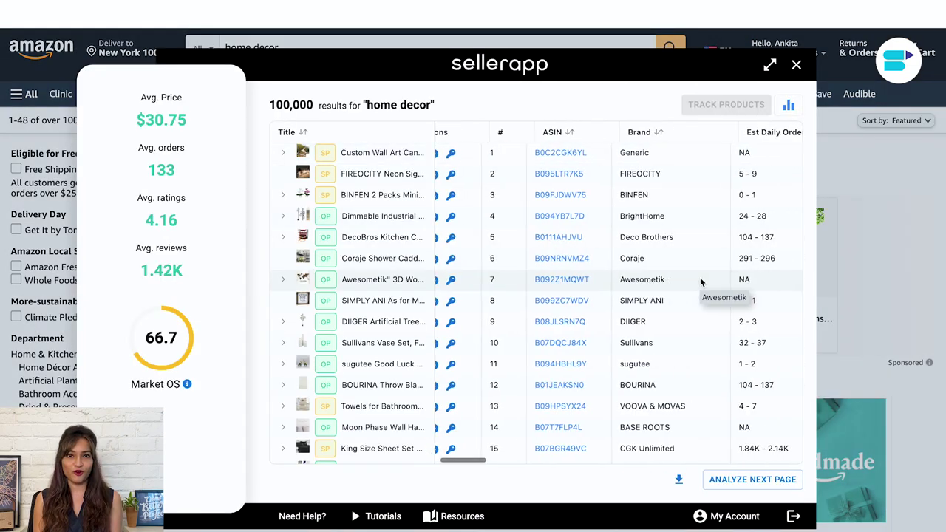
pyautogui.hscroll(10, 701, 281)
pyautogui.hscroll(5, 701, 281)
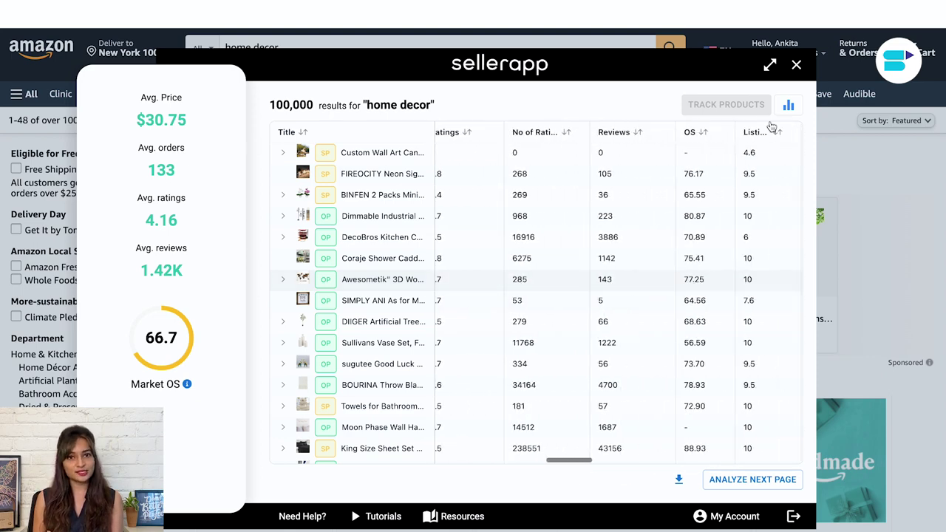
pyautogui.click(798, 65)
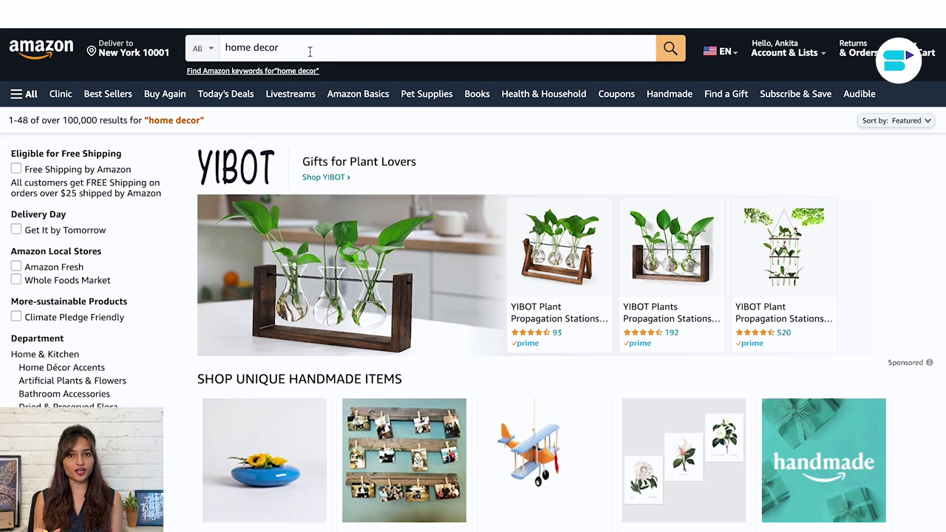
# Replace the Amazon search with 'water bottle' and run Product Analyzer on the results
pyautogui.moveTo(310, 50); pyautogui.dragTo(203, 54)
pyautogui.press('BackSpace')
pyautogui.write('wa')
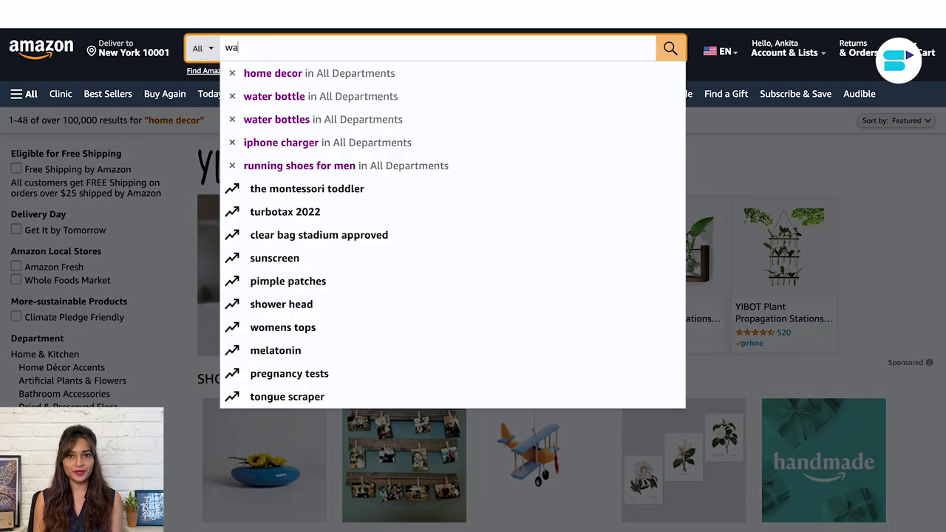
pyautogui.write('ter bottle')
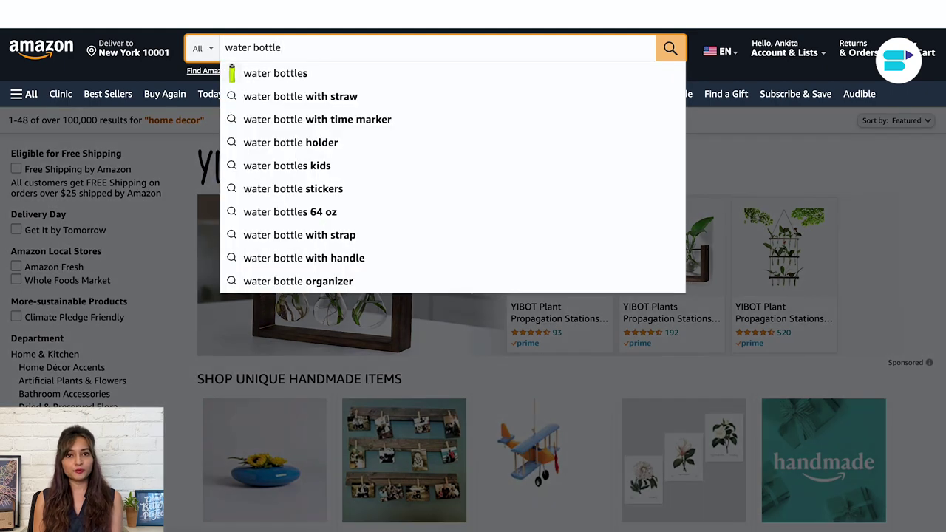
pyautogui.press('Return')
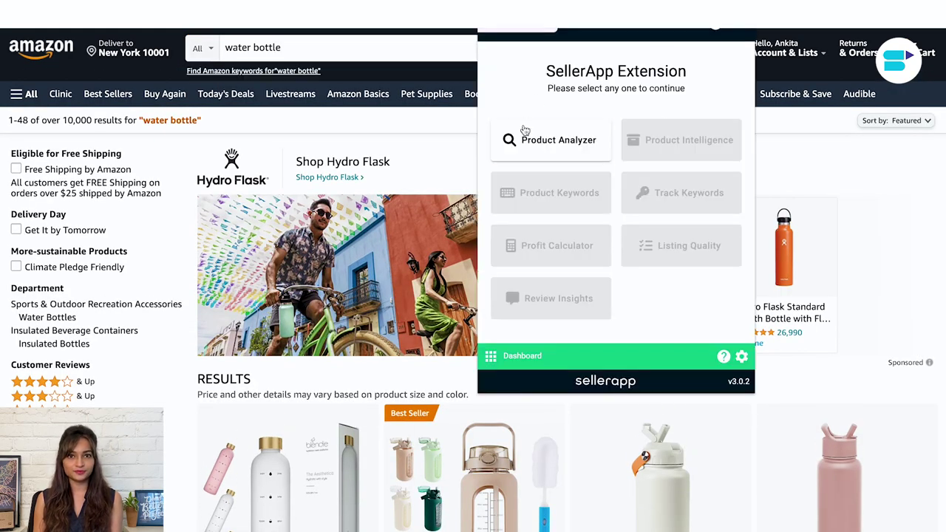
pyautogui.click(526, 137)
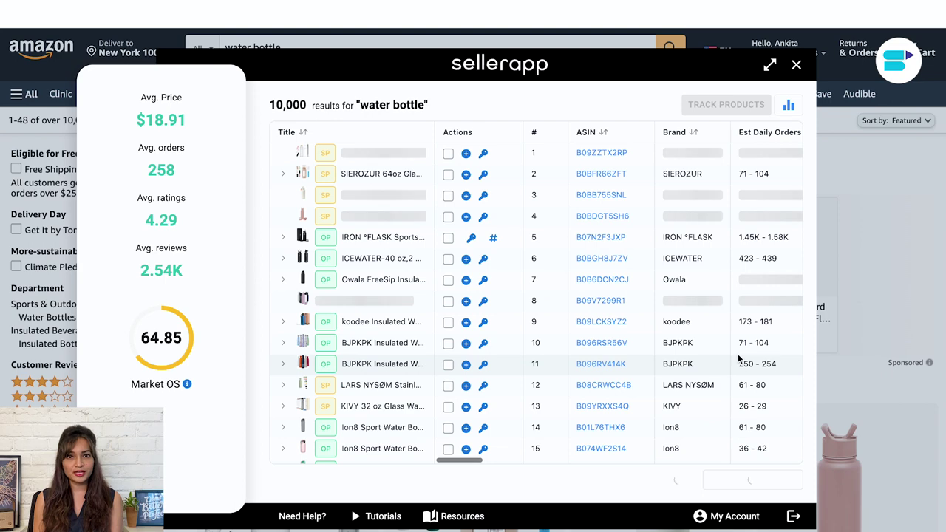
pyautogui.hscroll(5, 738, 359)
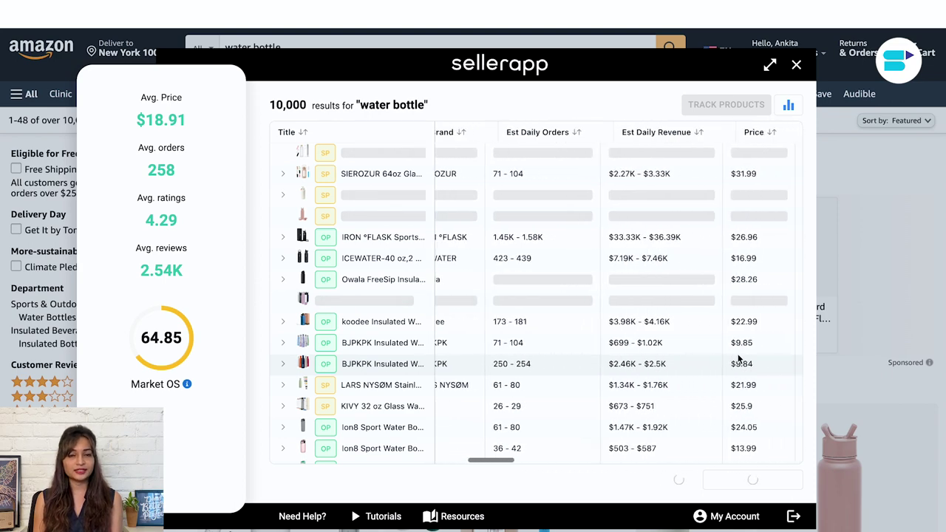
pyautogui.hscroll(5, 737, 359)
pyautogui.hscroll(5, 738, 359)
pyautogui.hscroll(2, 737, 359)
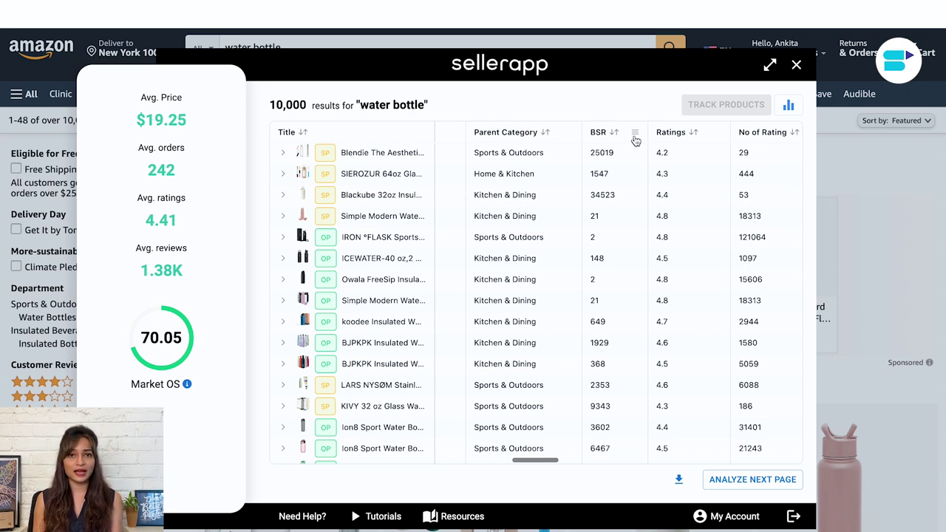
pyautogui.hscroll(5, 634, 216)
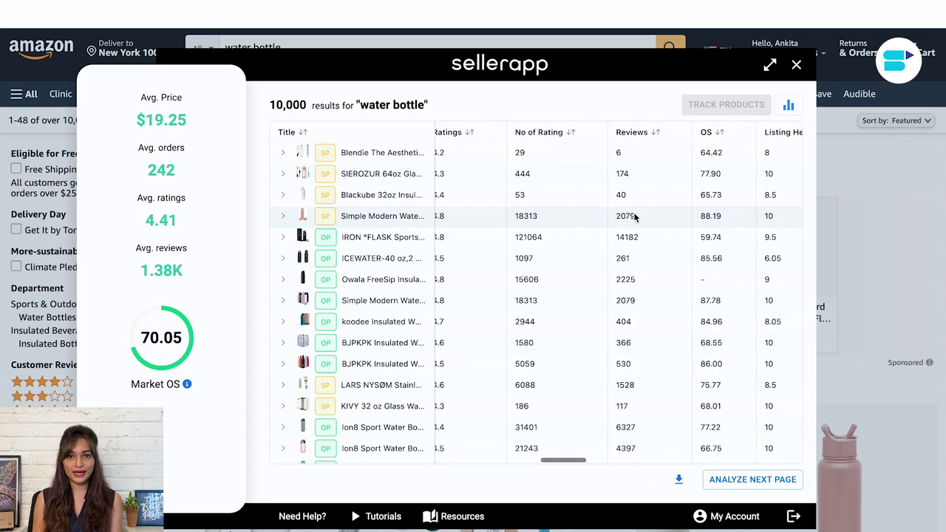
pyautogui.hscroll(2, 634, 215)
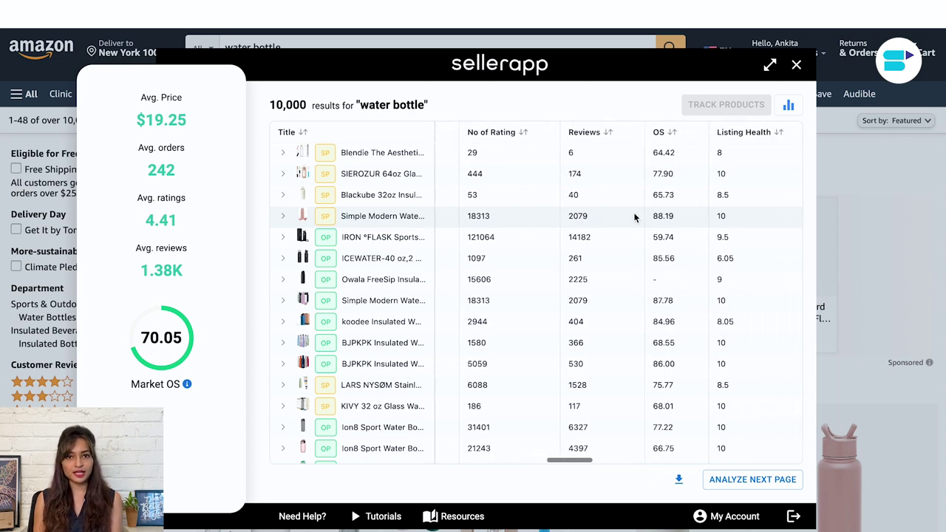
pyautogui.hscroll(1, 634, 215)
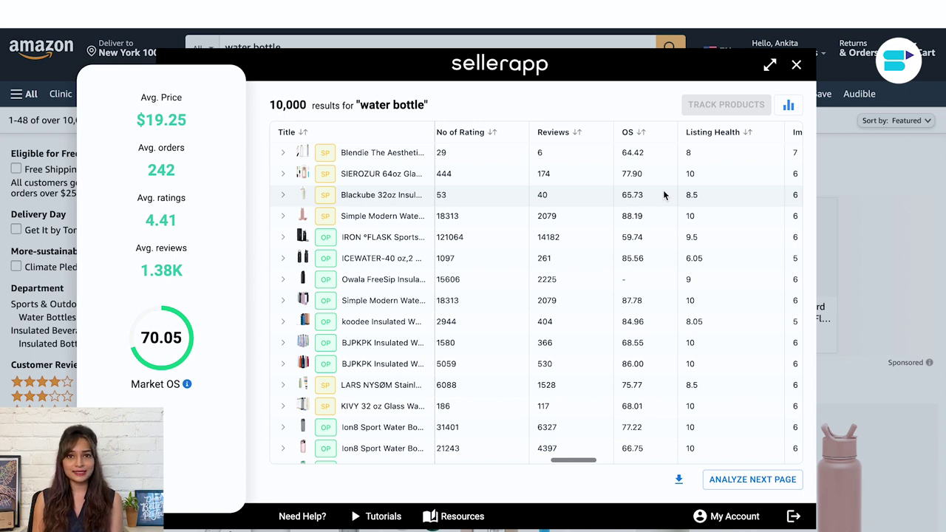
pyautogui.hscroll(5, 662, 194)
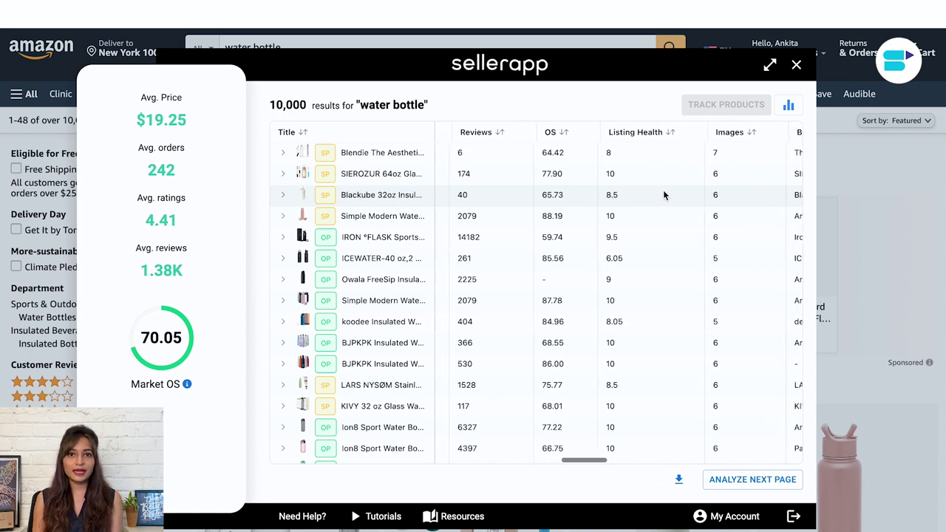
pyautogui.hscroll(8, 663, 195)
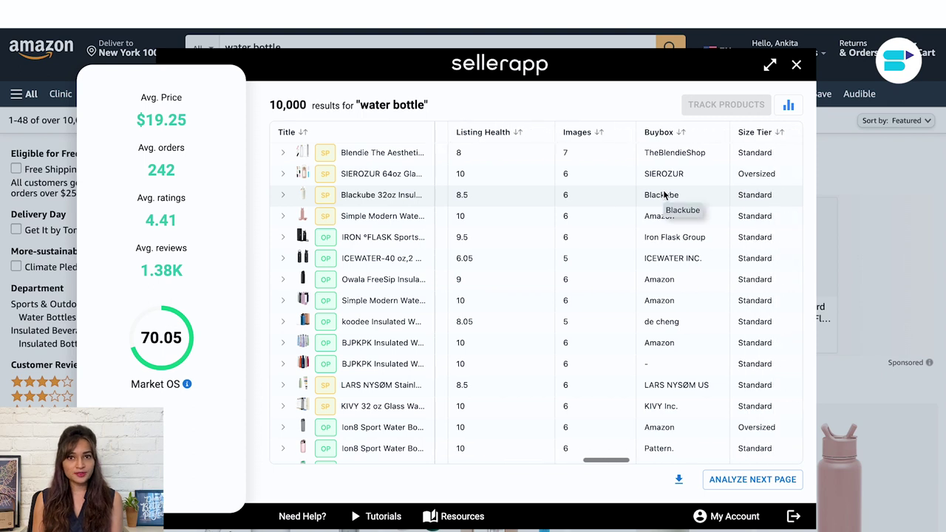
pyautogui.hscroll(3, 663, 195)
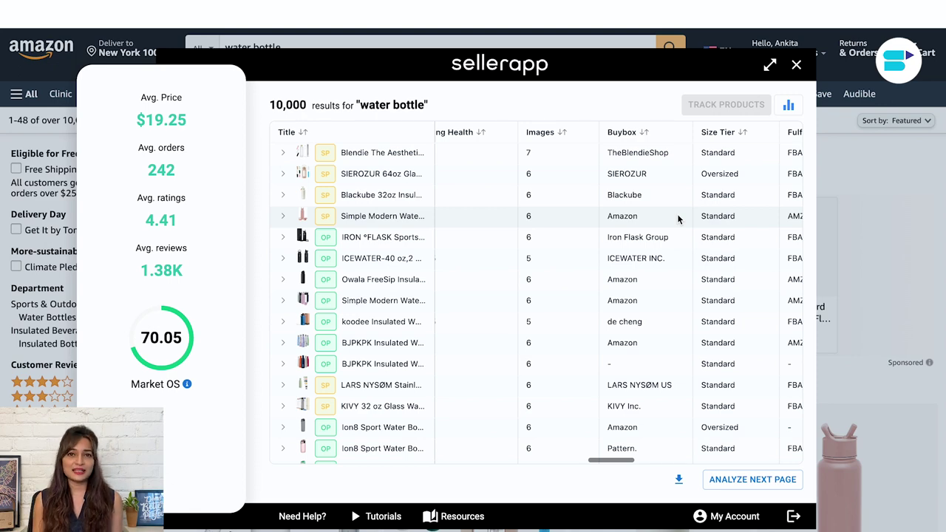
pyautogui.hscroll(5, 679, 216)
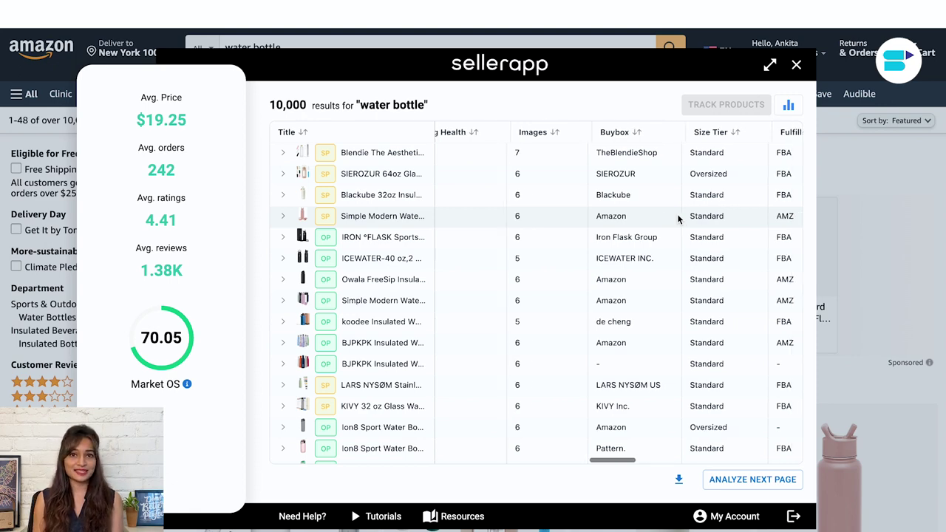
pyautogui.hscroll(5, 678, 216)
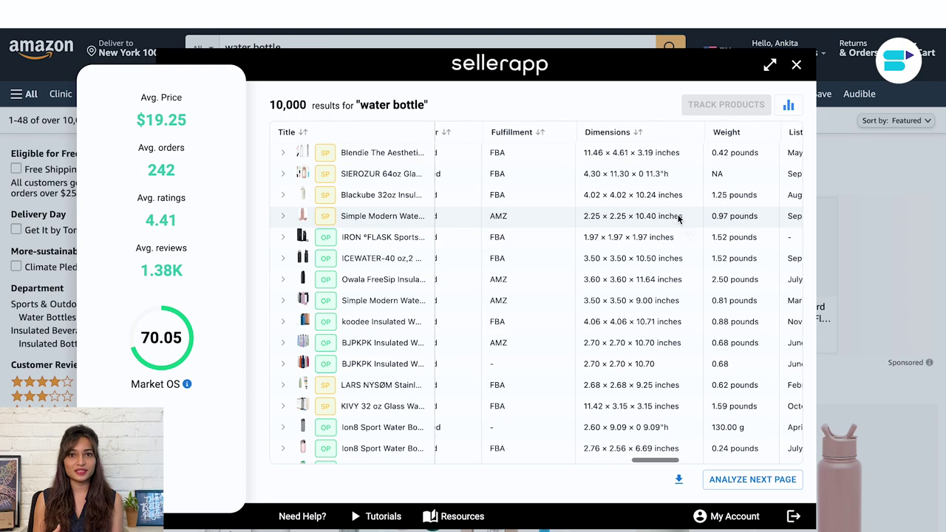
pyautogui.hscroll(5, 678, 219)
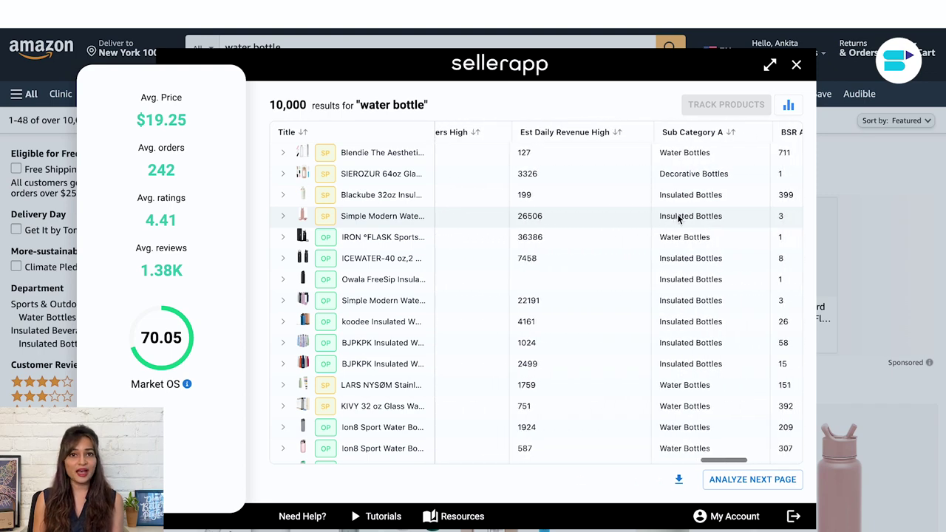
pyautogui.hscroll(2, 678, 216)
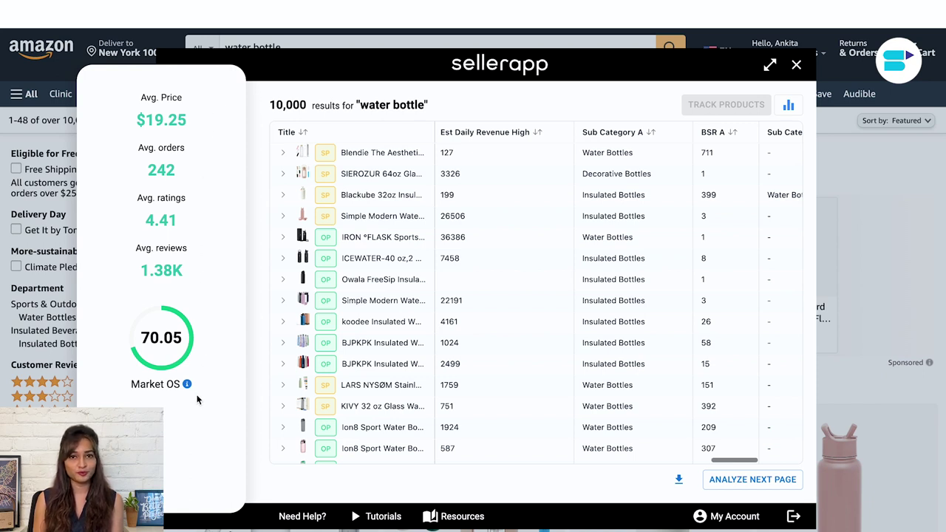
pyautogui.hscroll(-3, 619, 286)
pyautogui.hscroll(-5, 619, 290)
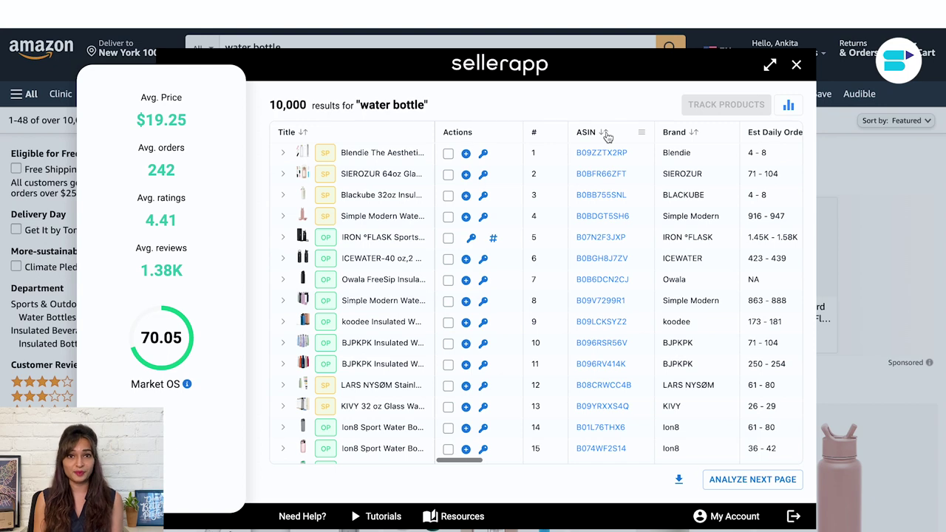
# Sort by ASIN ascending, mark the first product, and open the Contigo AUTOSEAL 24oz page
pyautogui.click(604, 133)
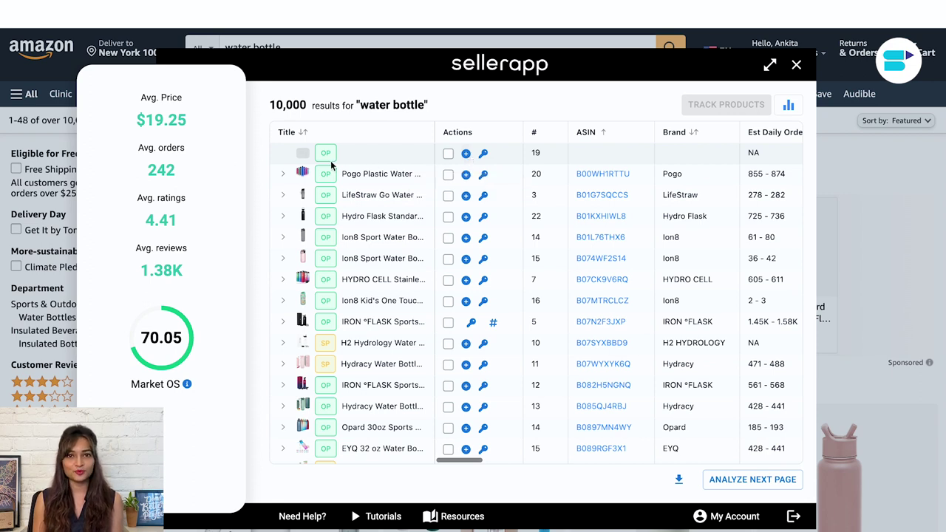
pyautogui.click(449, 154)
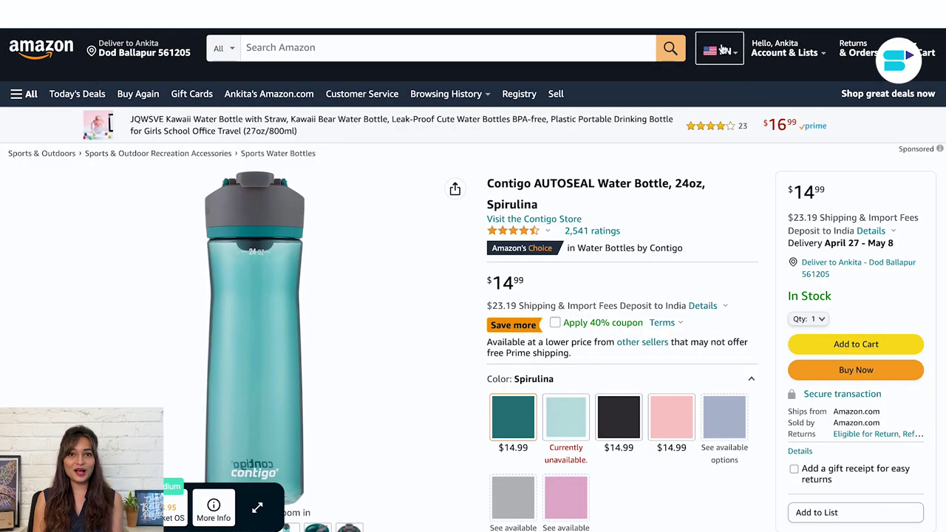
pyautogui.click(715, 30)
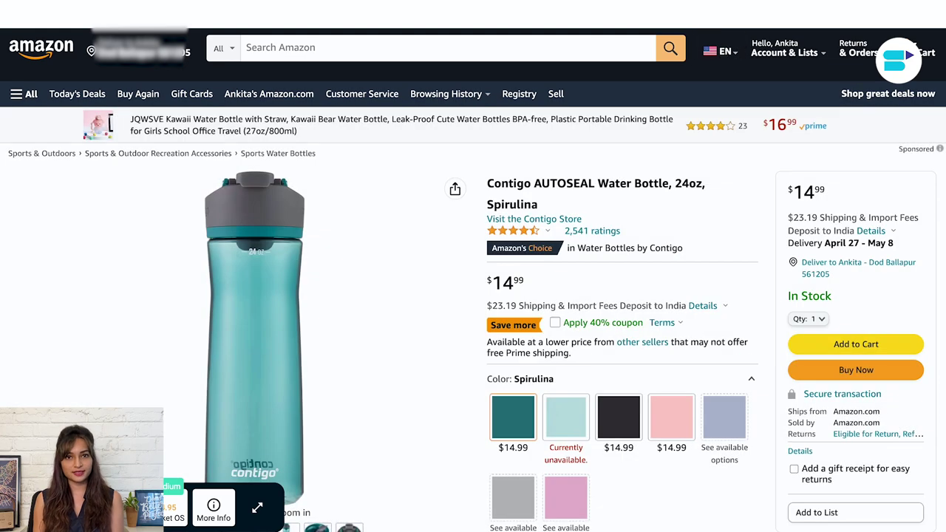
pyautogui.click(716, 22)
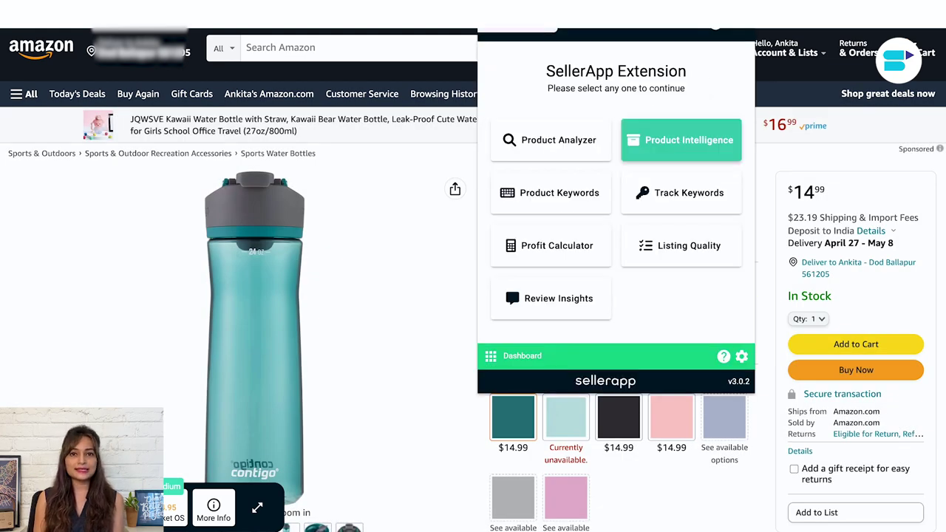
# Open Product Intelligence for the Contigo bottle and list its 475 ranking keywords
pyautogui.click(679, 140)
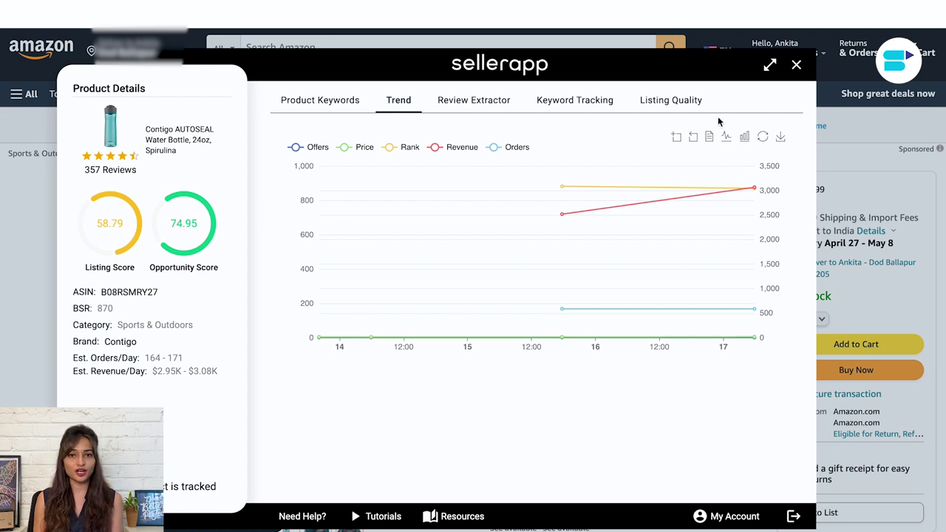
pyautogui.click(323, 101)
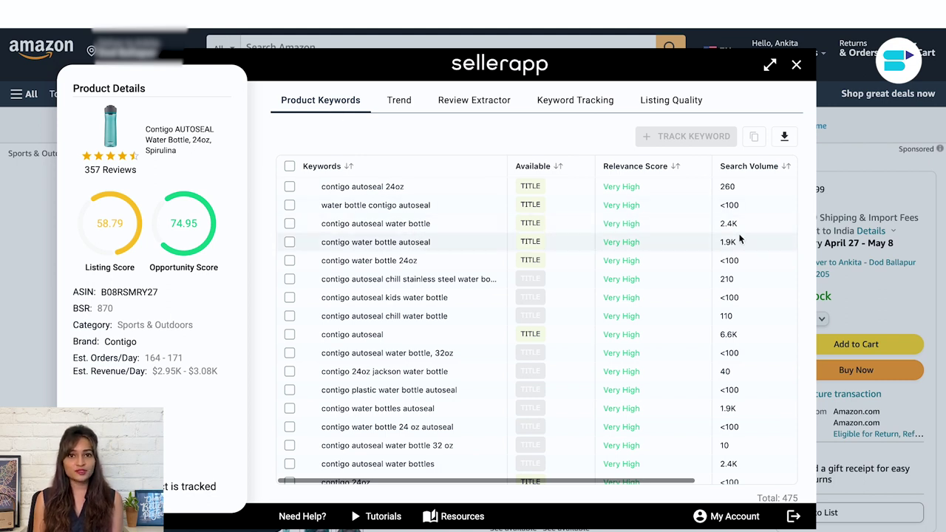
pyautogui.hscroll(4, 738, 239)
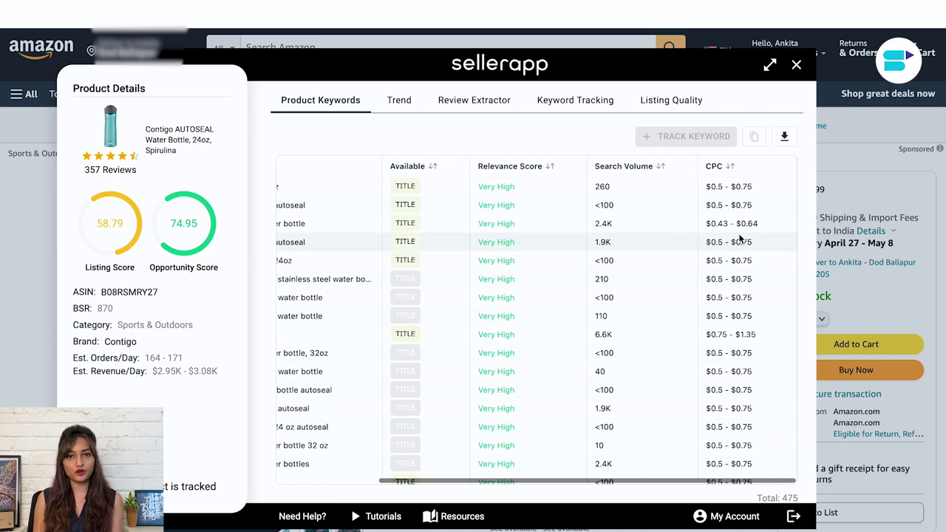
pyautogui.hscroll(-4, 739, 238)
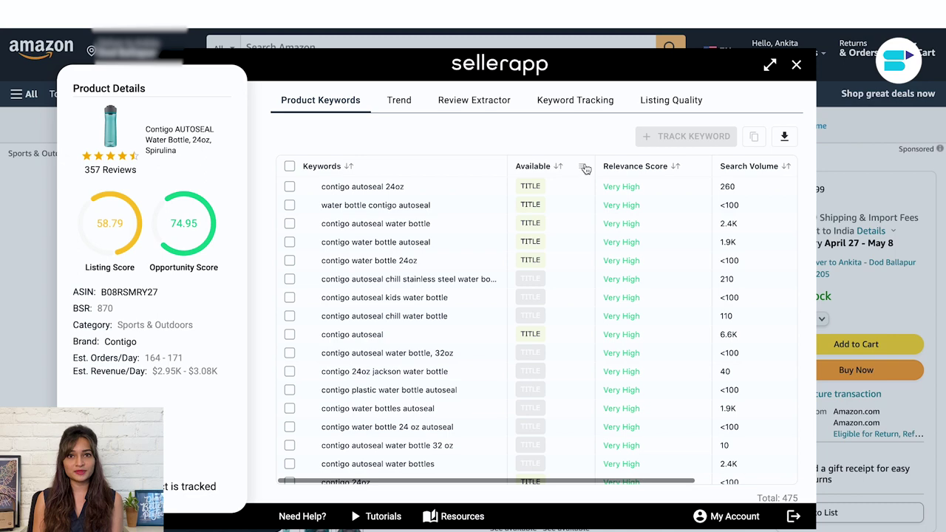
pyautogui.click(676, 167)
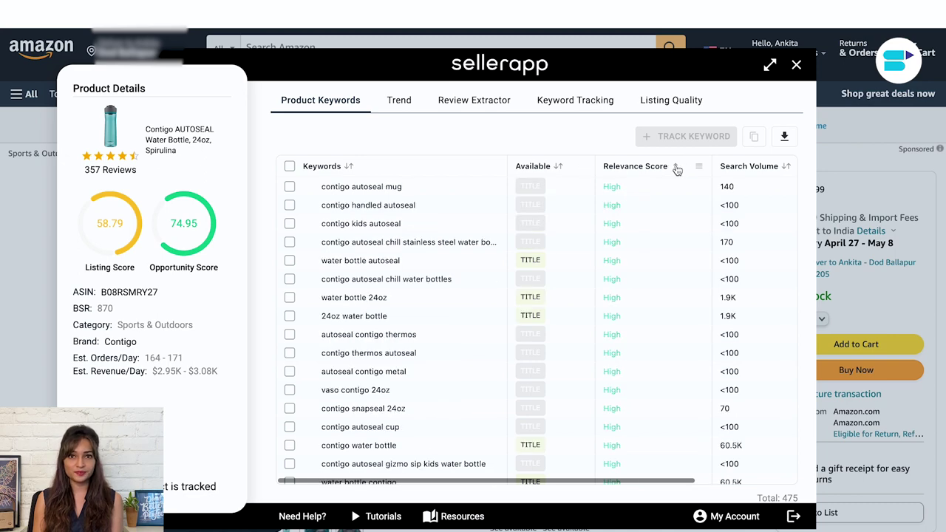
pyautogui.click(675, 167)
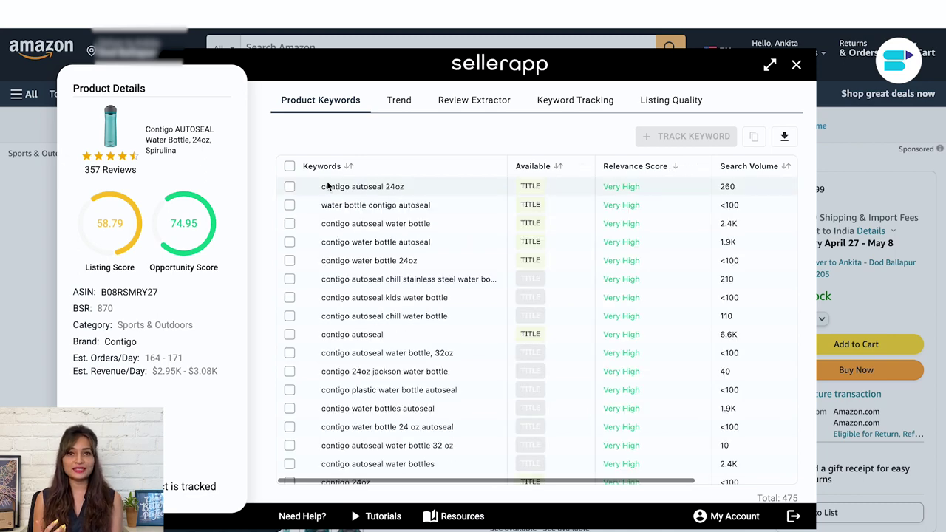
pyautogui.click(289, 187)
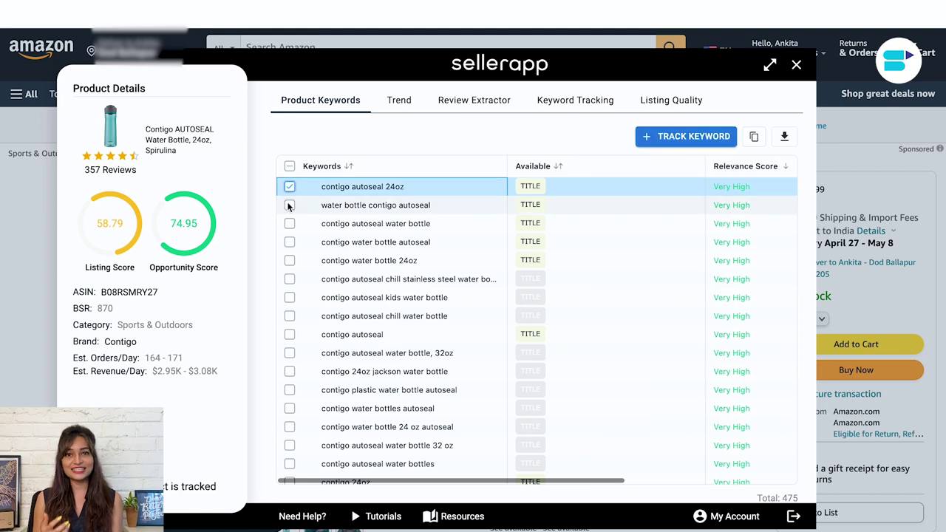
pyautogui.click(289, 205)
pyautogui.click(289, 223)
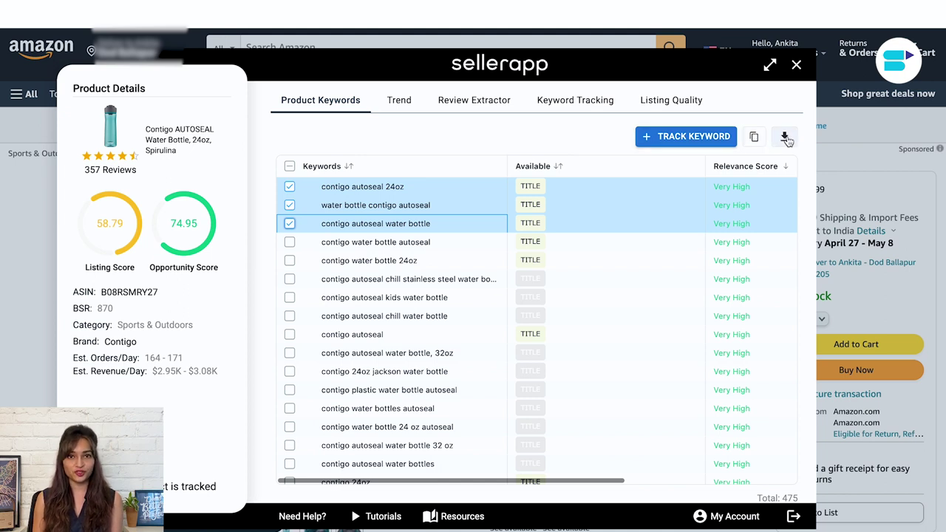
pyautogui.click(402, 105)
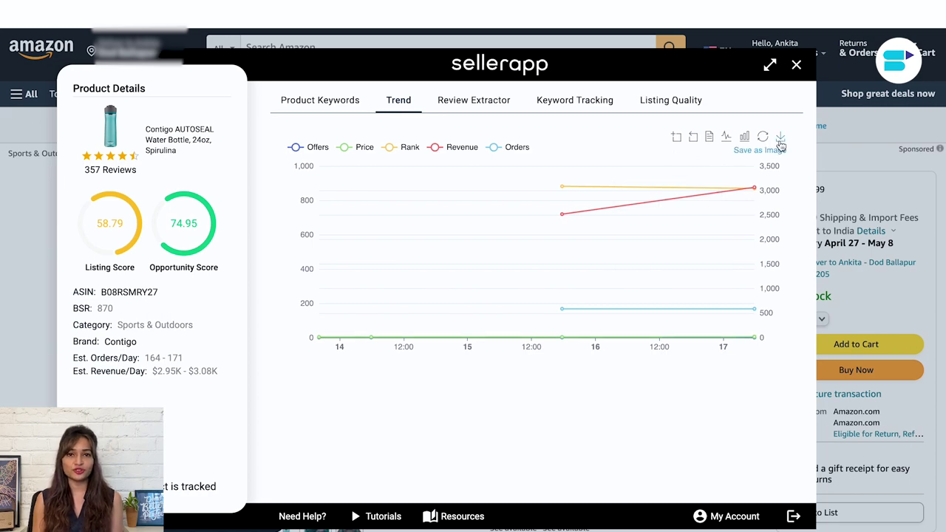
# Browse the Contigo bottle's extracted reviews, then list its 9 variations with review stats
pyautogui.click(477, 101)
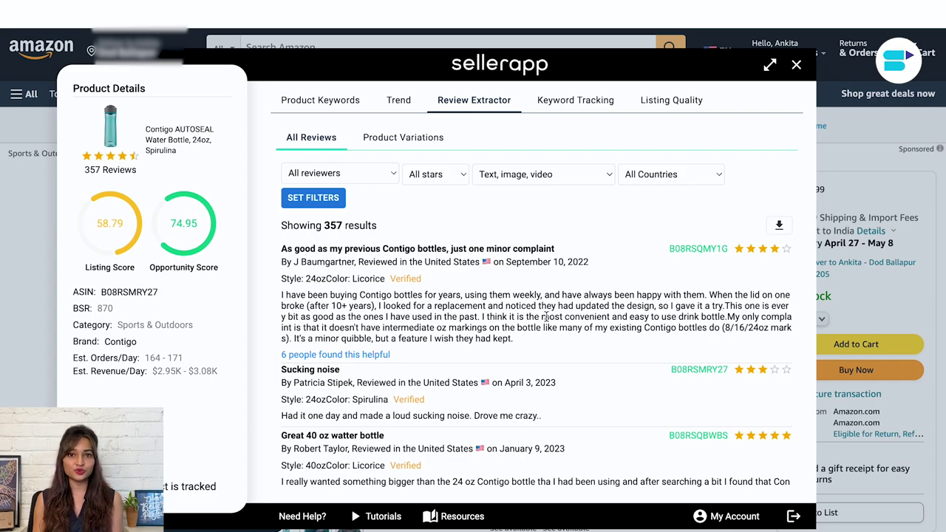
pyautogui.scroll(-10, 548, 314)
pyautogui.scroll(-15, 548, 314)
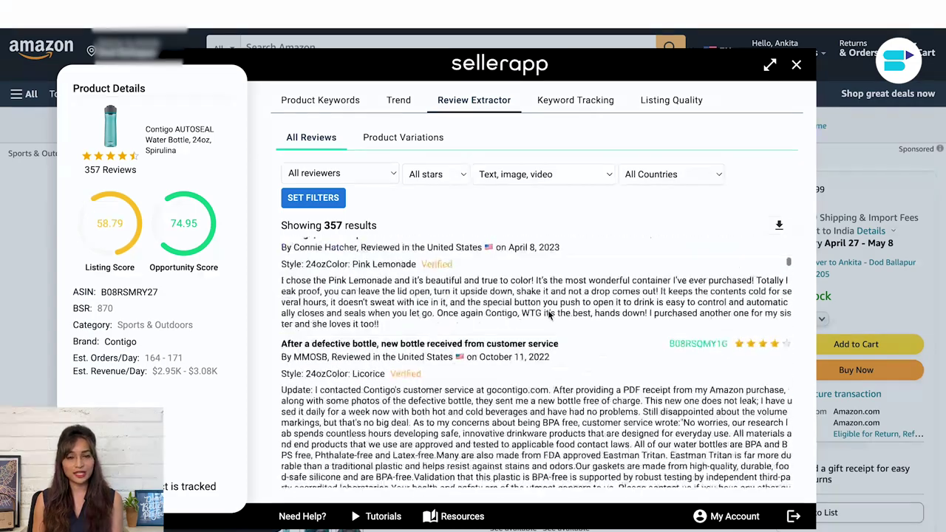
pyautogui.scroll(-15, 552, 305)
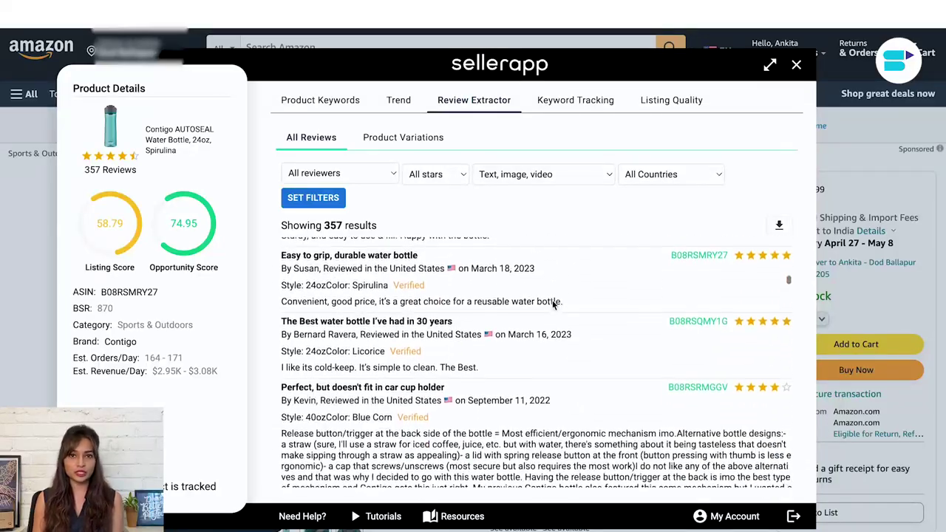
pyautogui.scroll(20, 552, 303)
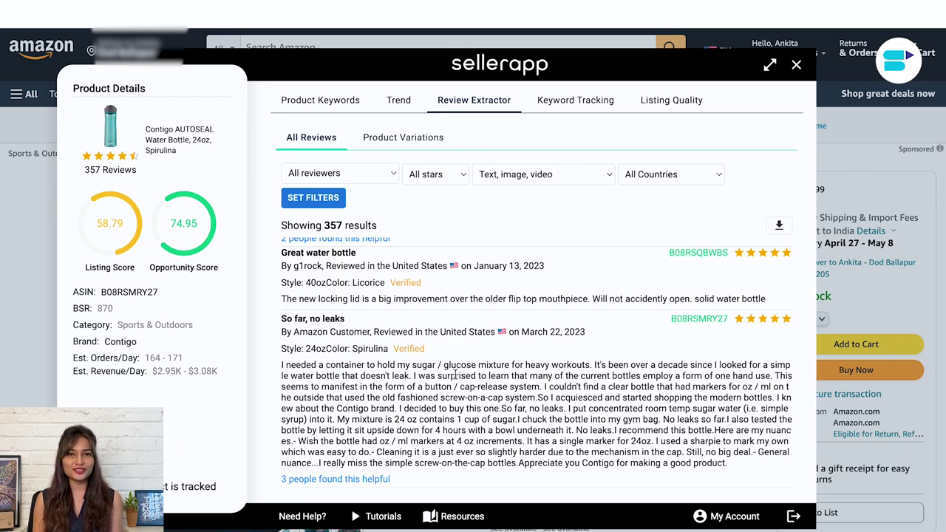
pyautogui.scroll(-3, 455, 378)
pyautogui.scroll(-6, 456, 378)
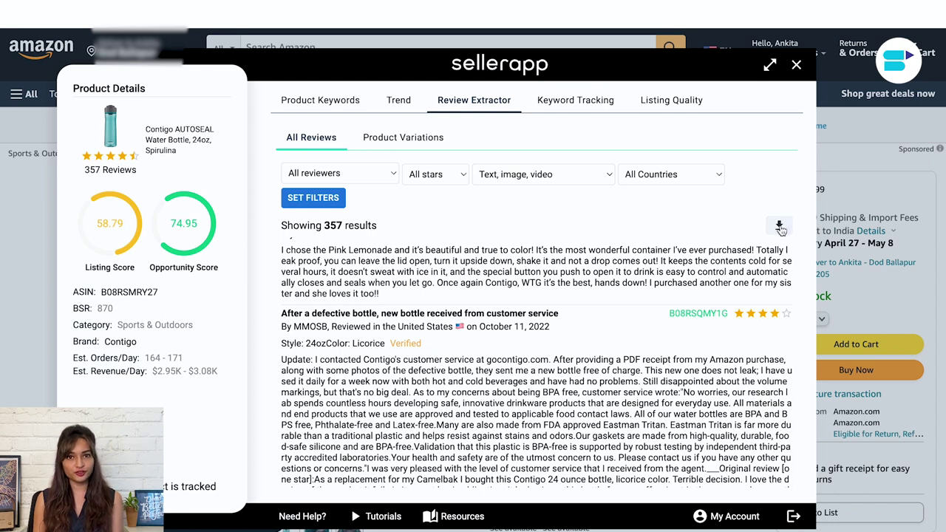
pyautogui.click(403, 139)
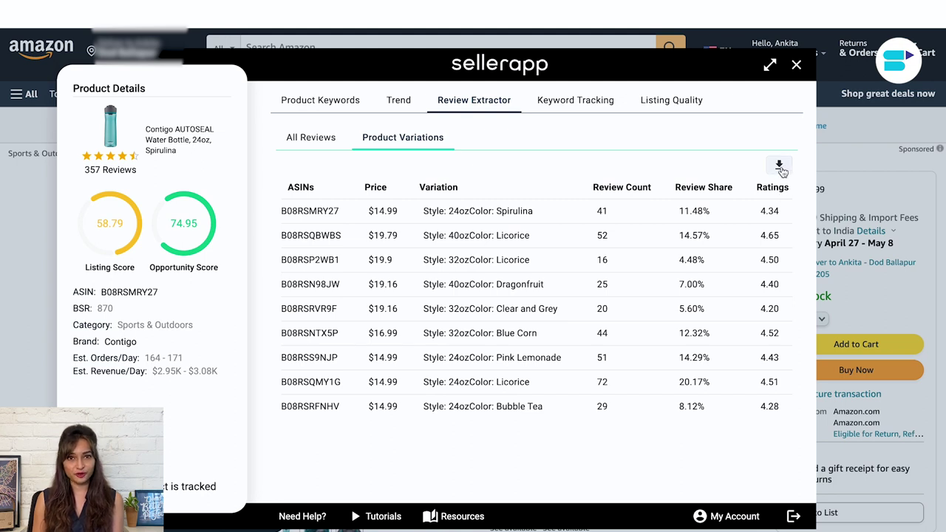
# Show tracked keywords: 'water bottle' at page 1 position 47, 'water bottles' not in top 336
pyautogui.click(588, 107)
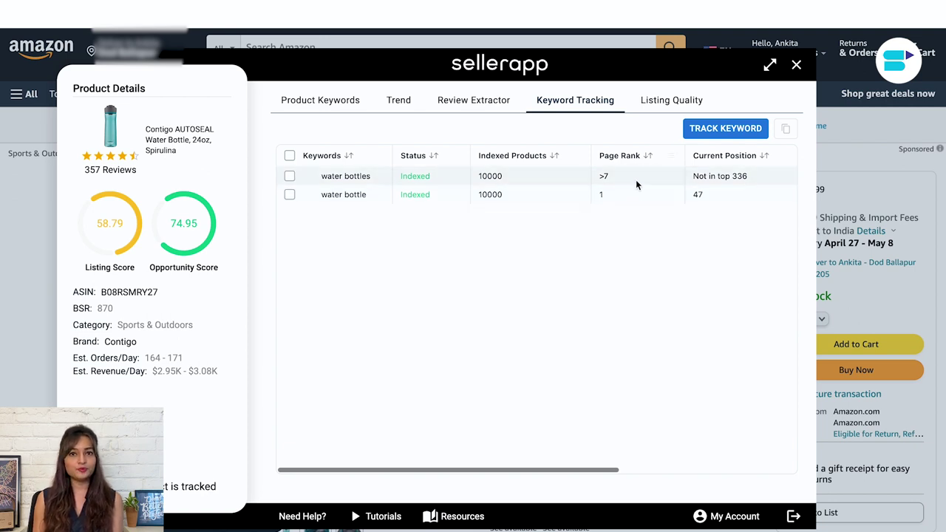
pyautogui.hscroll(4, 735, 199)
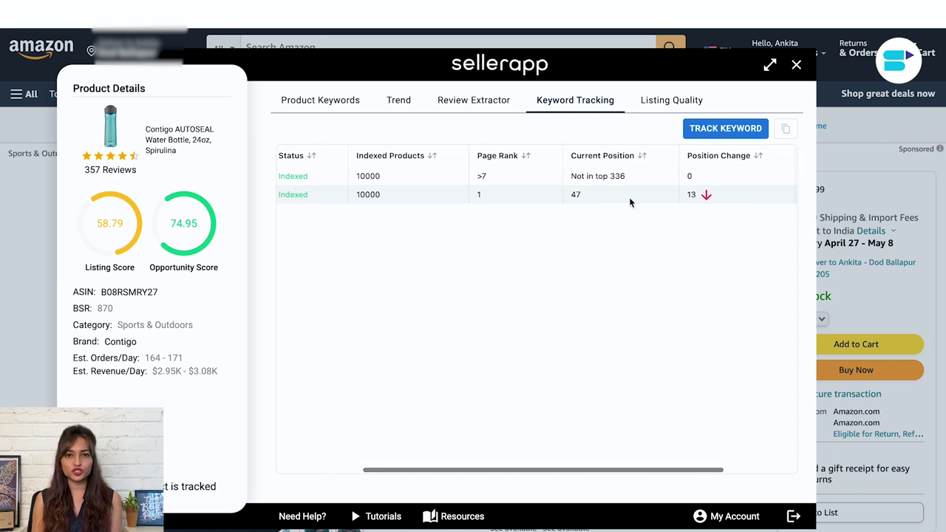
pyautogui.hscroll(2, 628, 196)
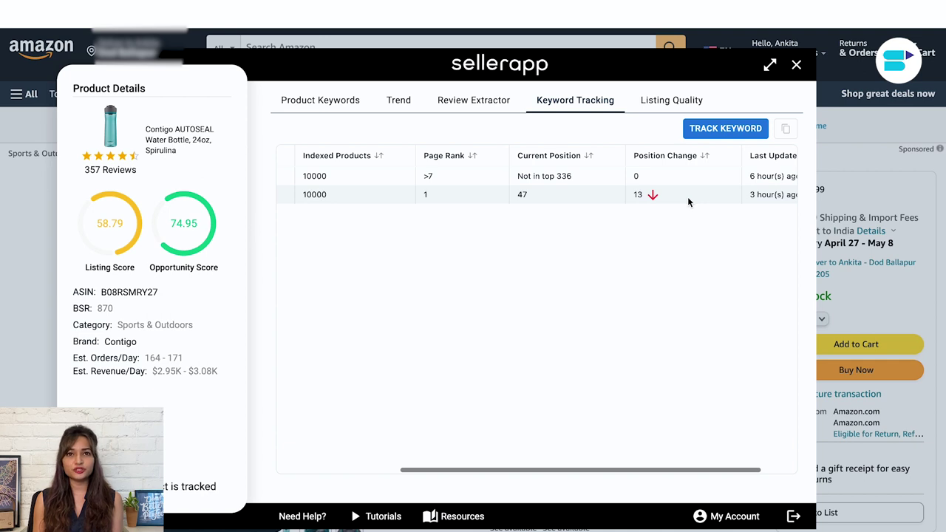
pyautogui.hscroll(2, 687, 197)
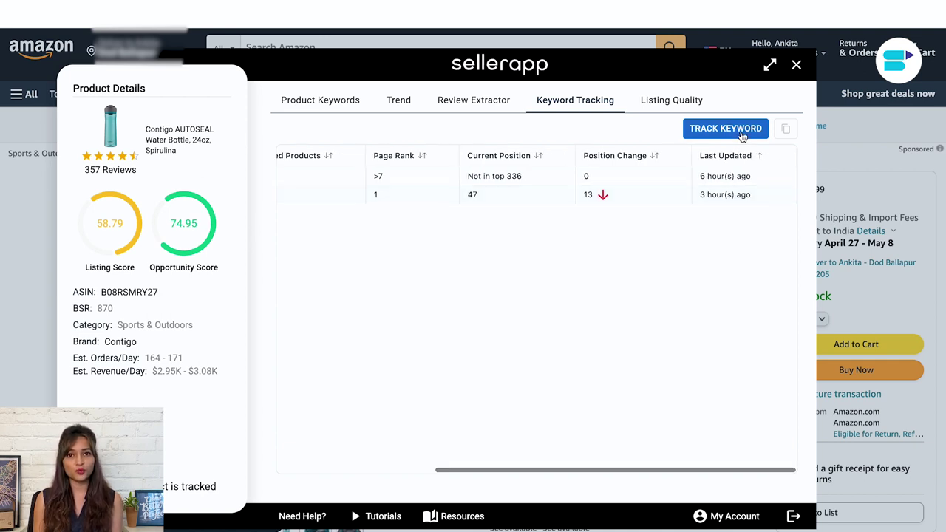
pyautogui.click(673, 106)
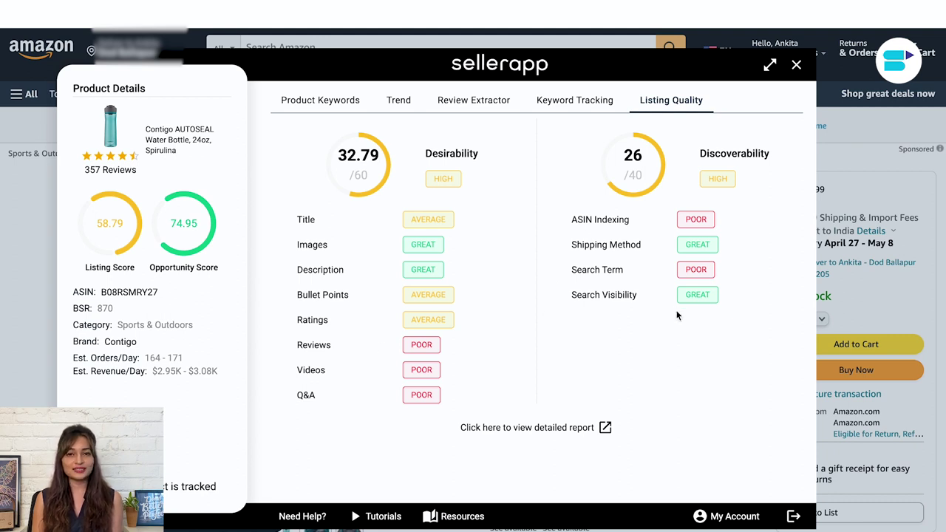
# Open the bottle's Profit Calculator at $14.99 and compare FBA $7.83 with FBM $12.74 net profit
pyautogui.click(797, 68)
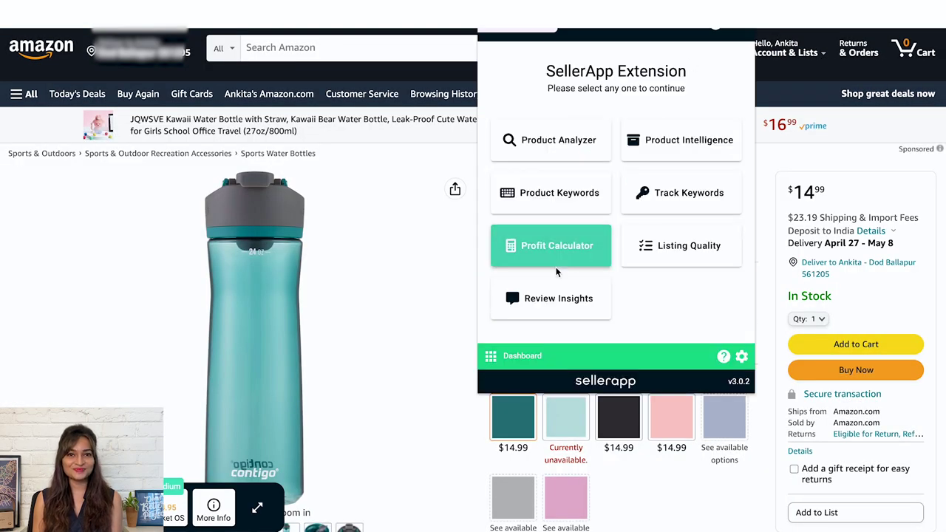
pyautogui.click(593, 250)
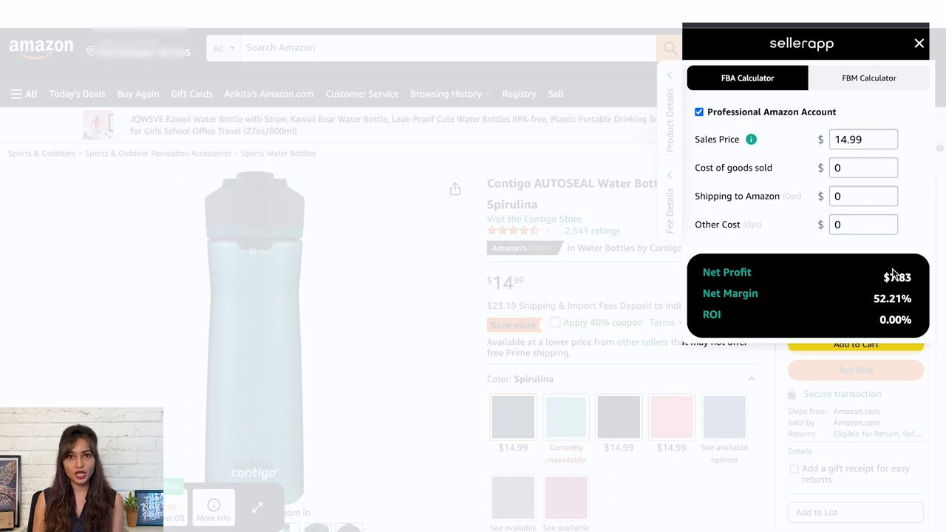
pyautogui.click(882, 82)
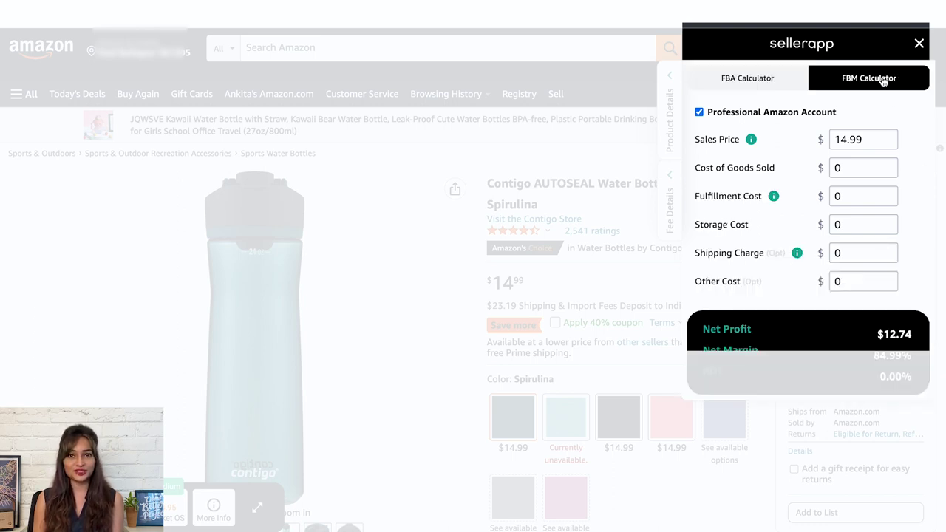